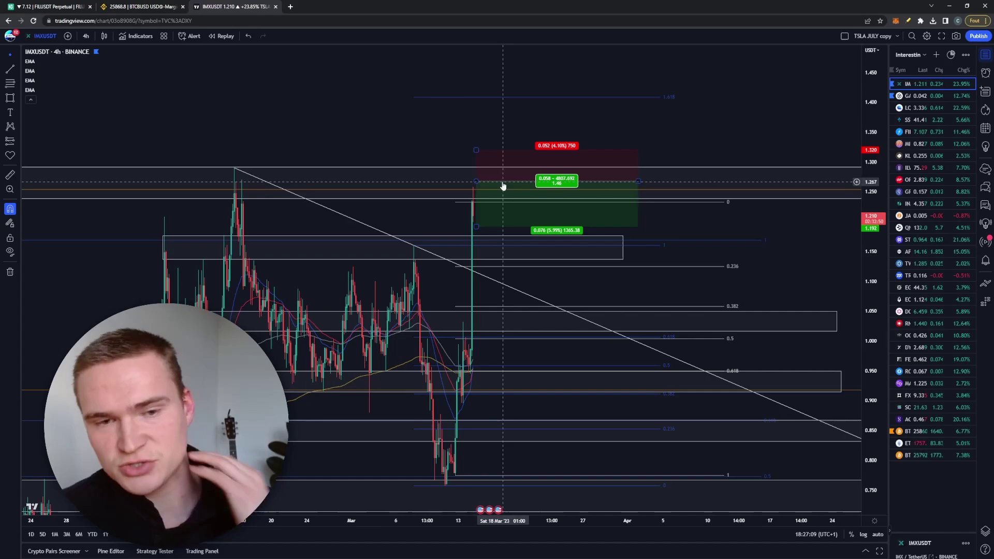
- Extend the IMXUSDT position box's green target down to about 1.190 for a 1.5 risk/reward
left_click(986, 55)
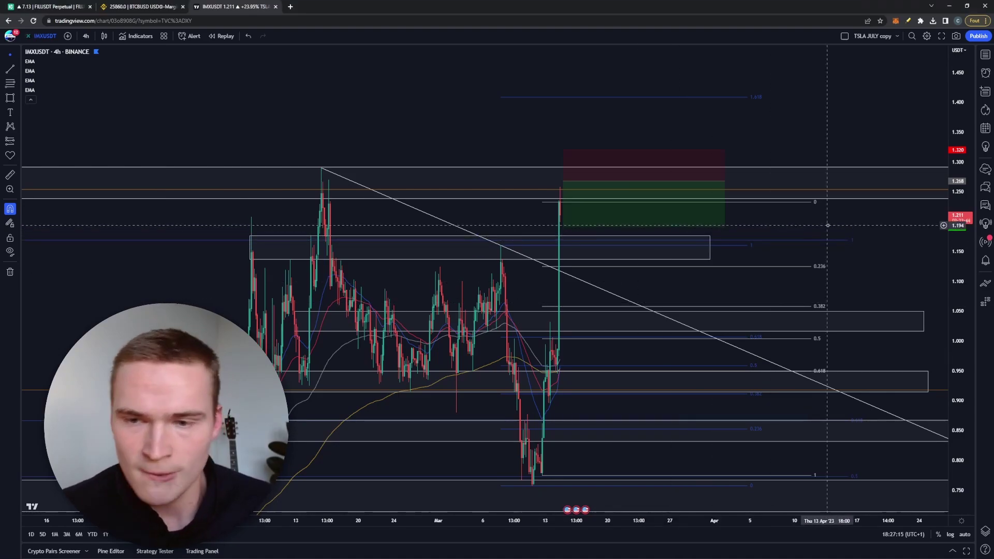
left_click_drag(590, 231, 525, 213)
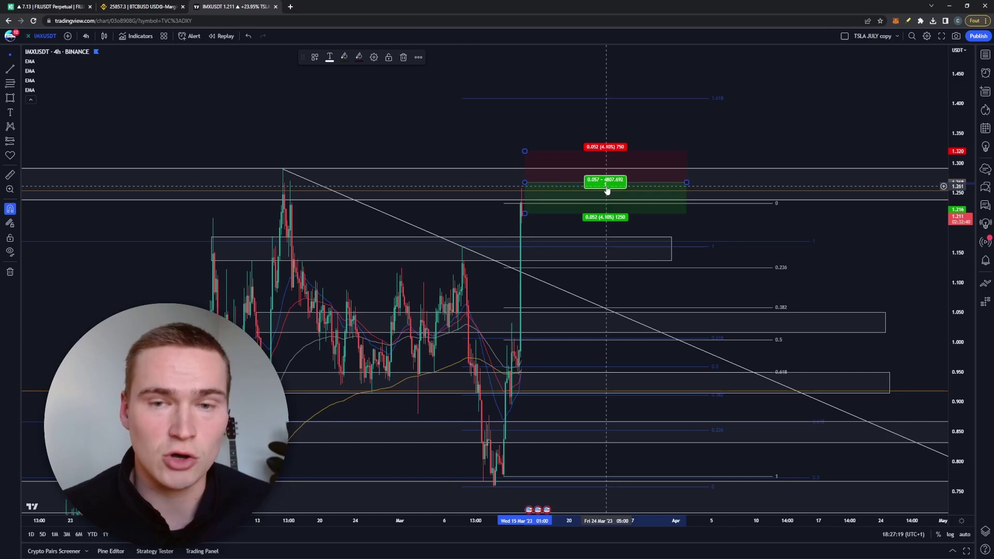
left_click(537, 216)
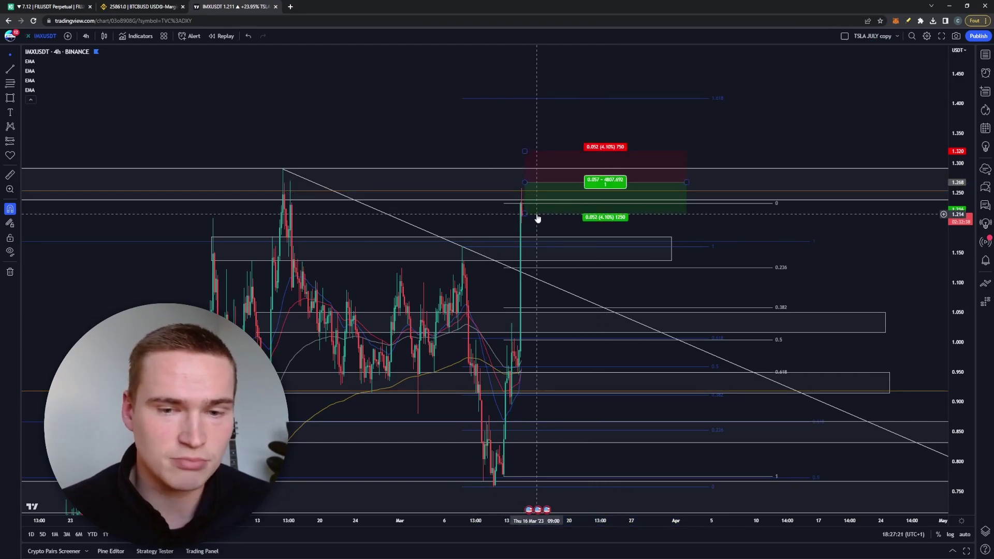
left_click_drag(526, 213, 530, 228)
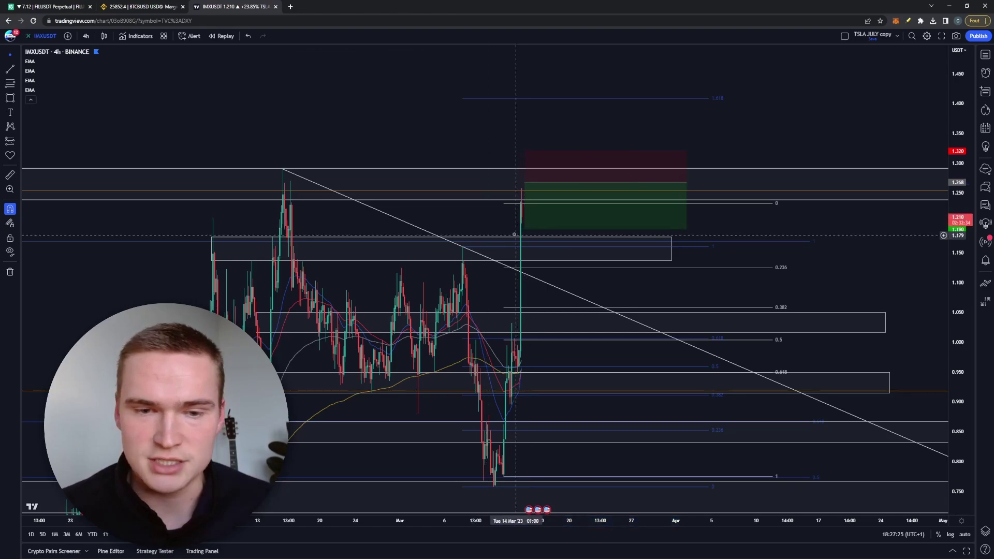
left_click(570, 226)
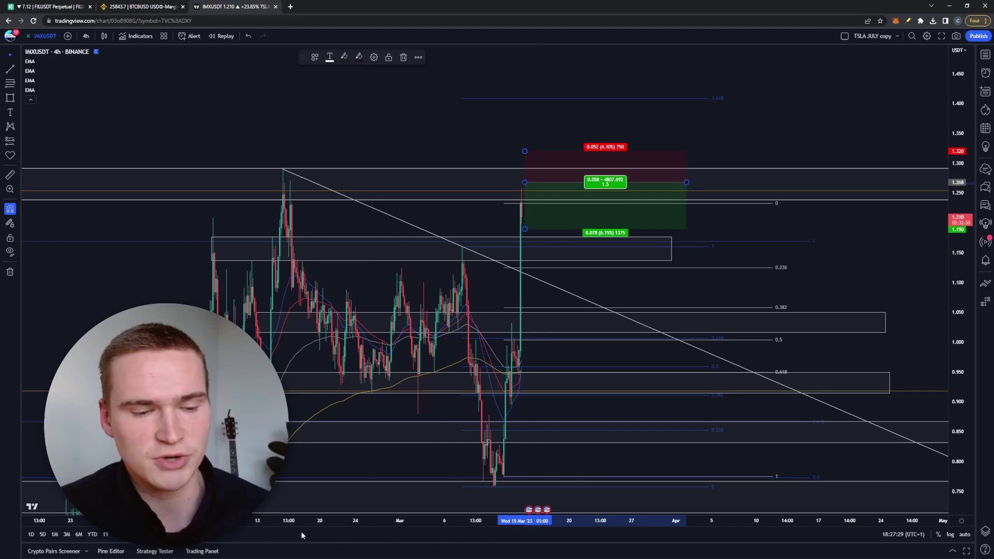
left_click(129, 252)
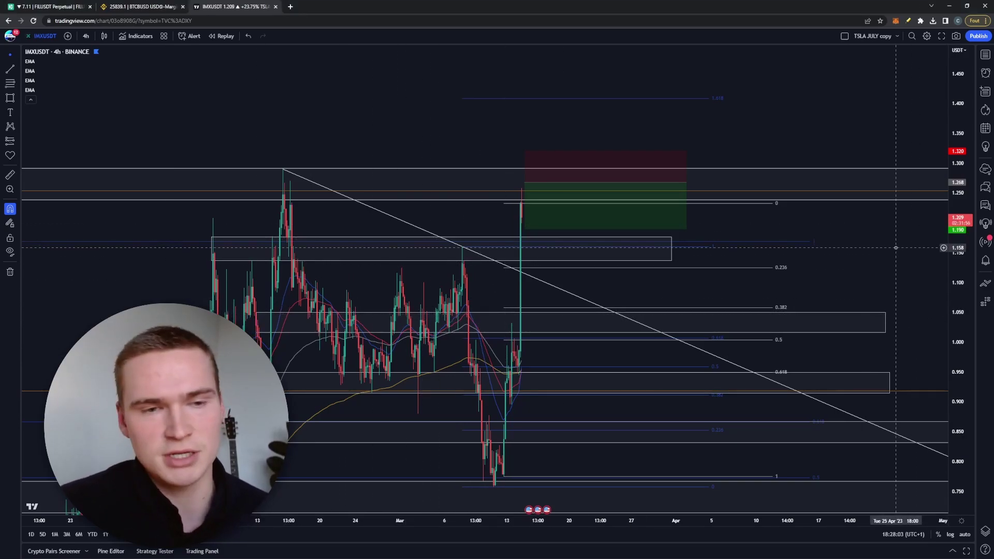
left_click(628, 228)
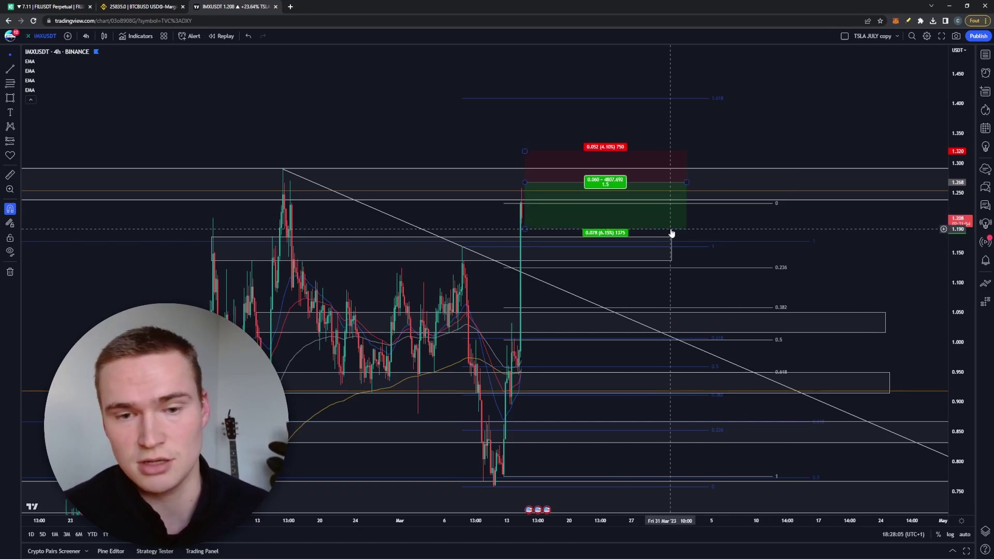
- On KuCoin's FIL perpetual page, set the order form to Limit with TP/SL of Long enabled
key("ctrl+Tab")
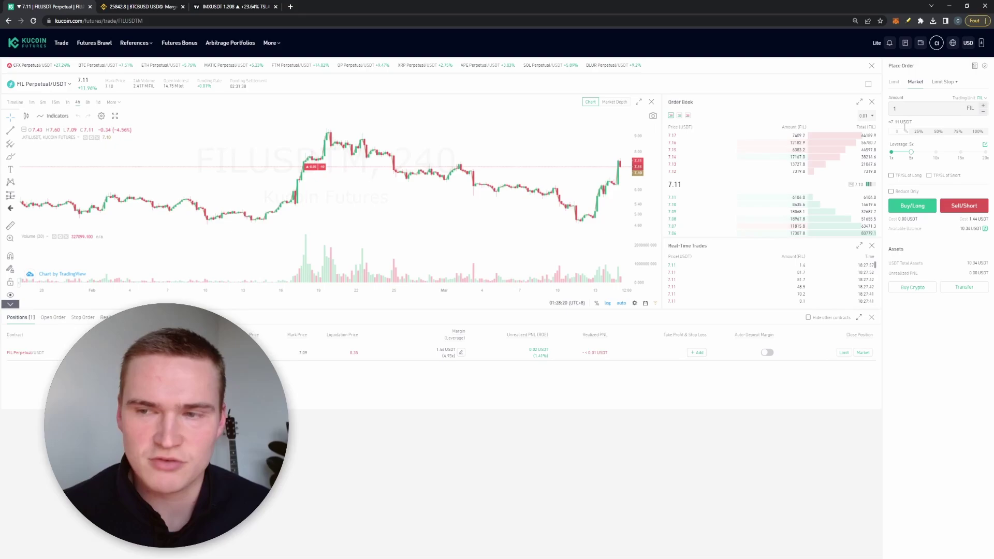
left_click(897, 86)
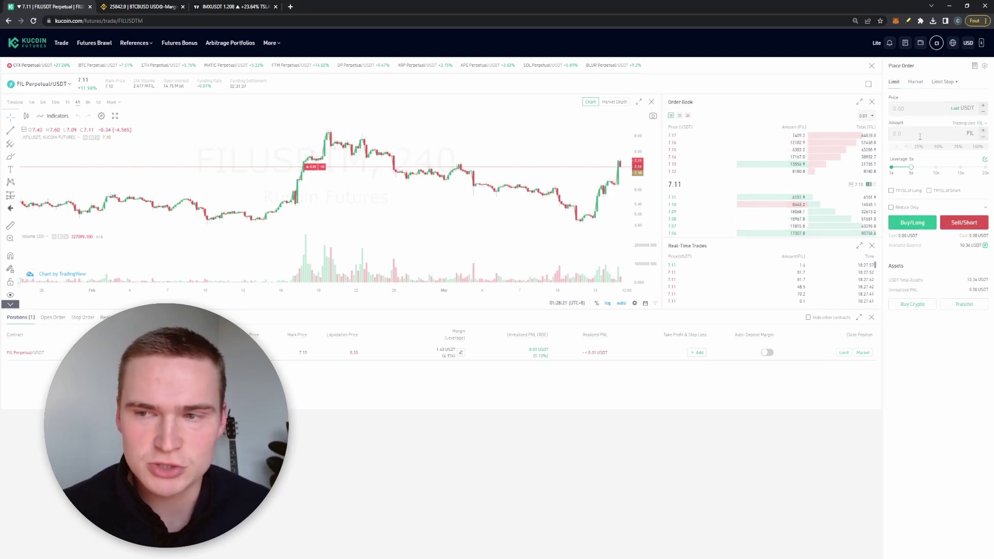
left_click(892, 191)
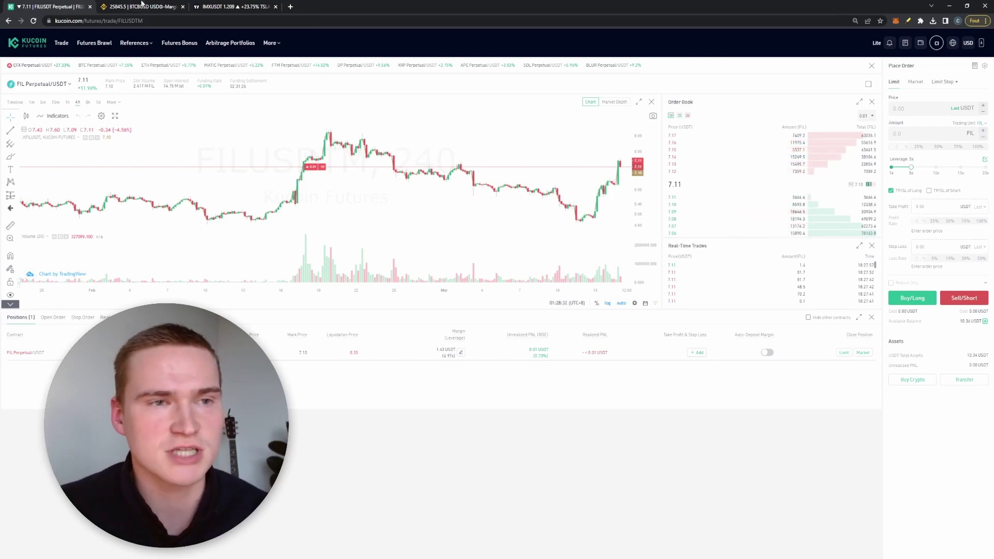
- Glance at the TradingView IMXUSDT chart, ending back on the KuCoin FIL page
left_click(233, 6)
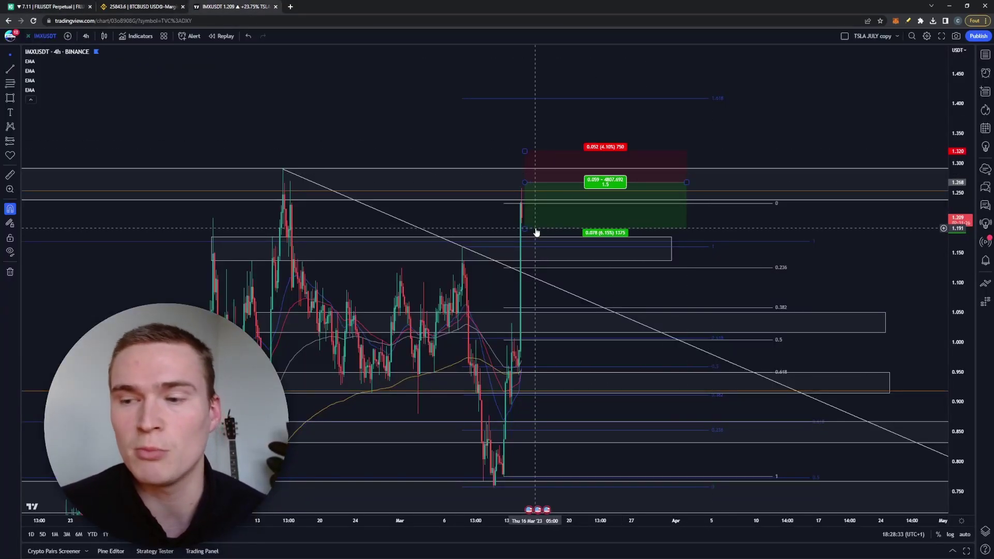
key("ctrl+1")
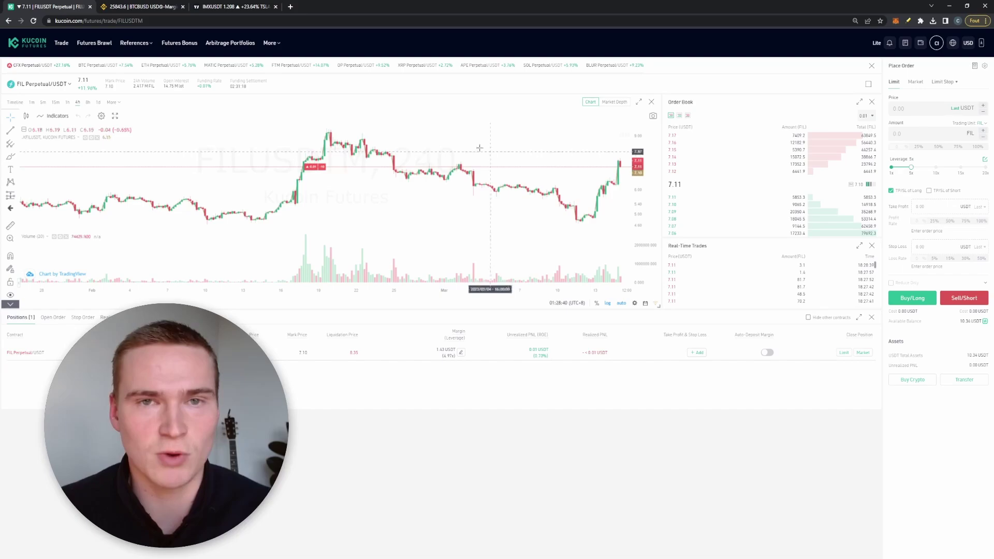
left_click(233, 6)
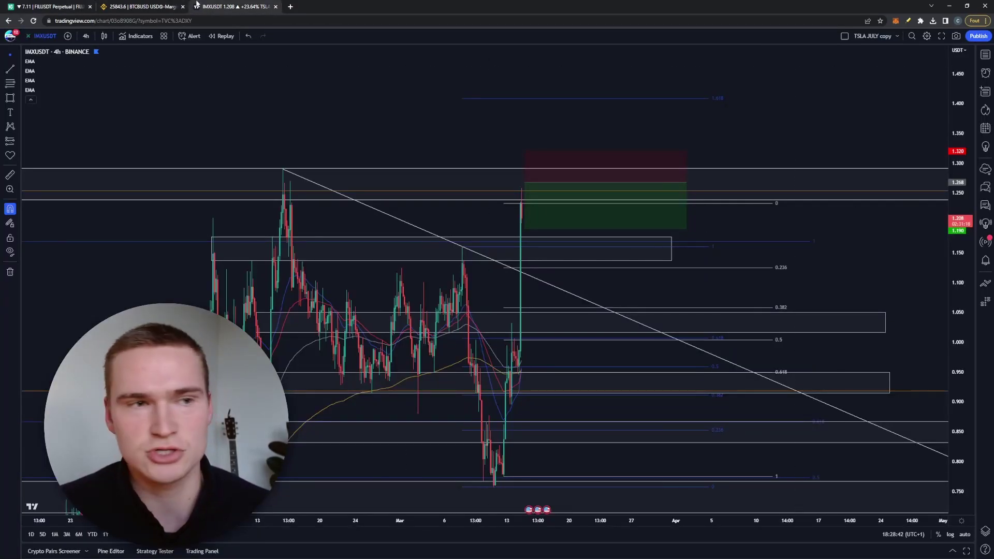
left_click(160, 6)
left_click(58, 6)
left_click(238, 6)
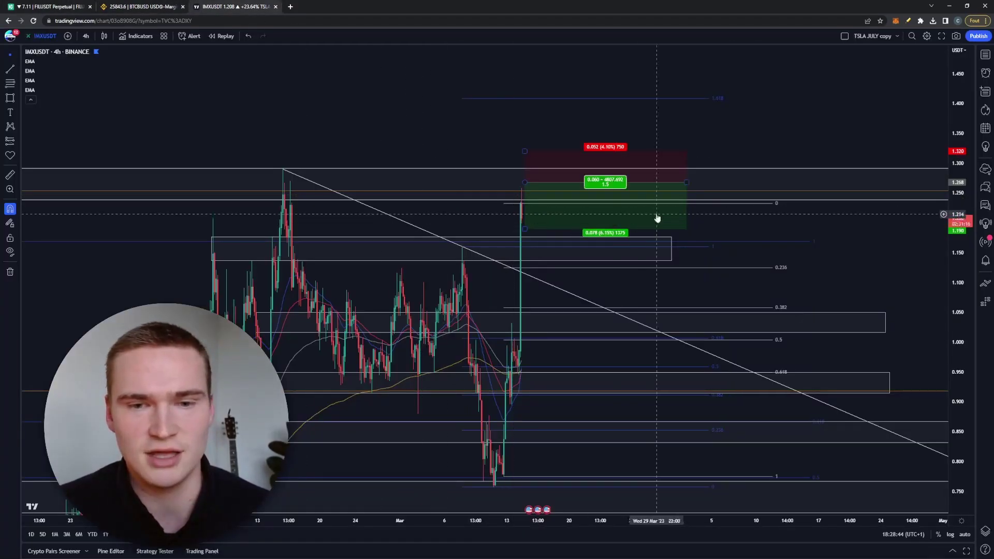
key("ctrl+1")
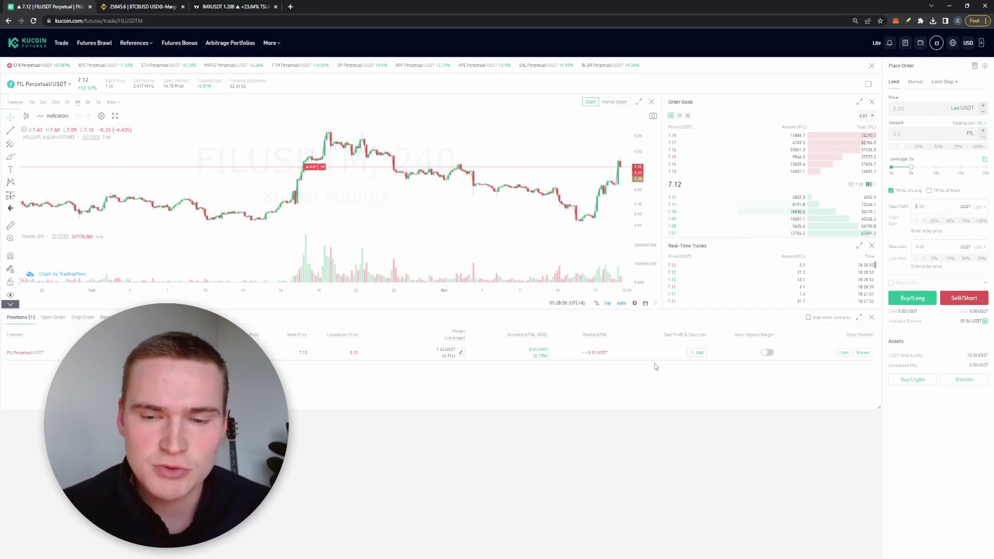
left_click(697, 353)
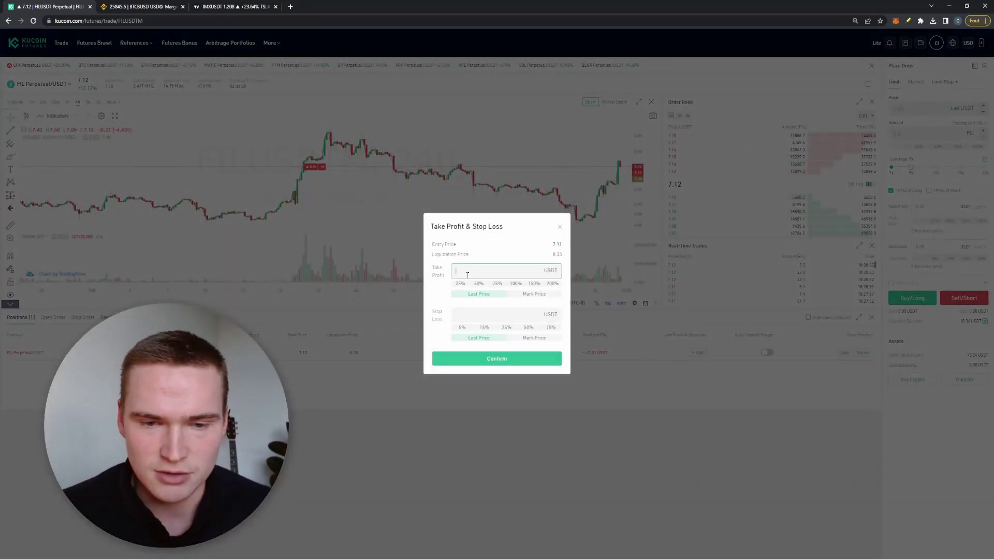
left_click(560, 227)
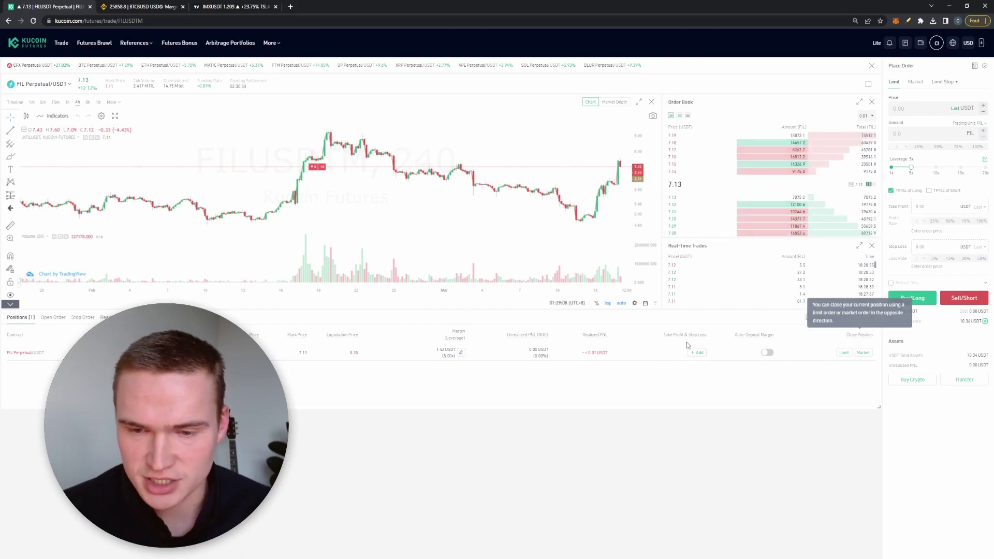
left_click(697, 352)
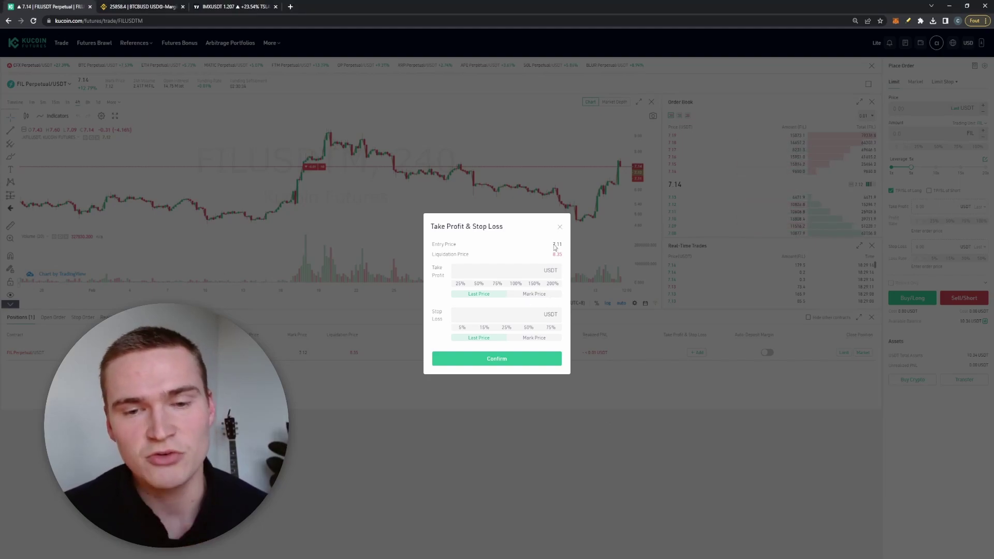
left_click(560, 227)
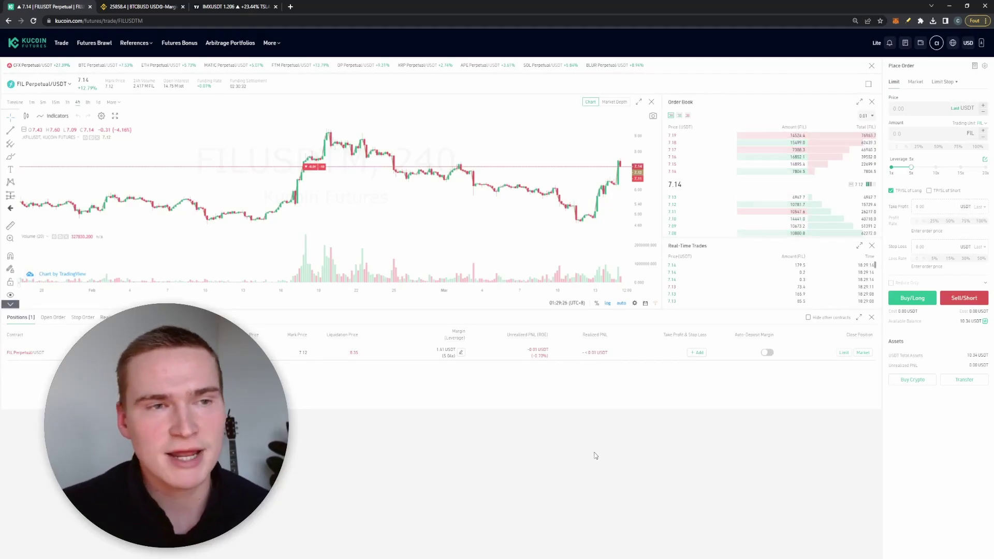
key("ctrl+3")
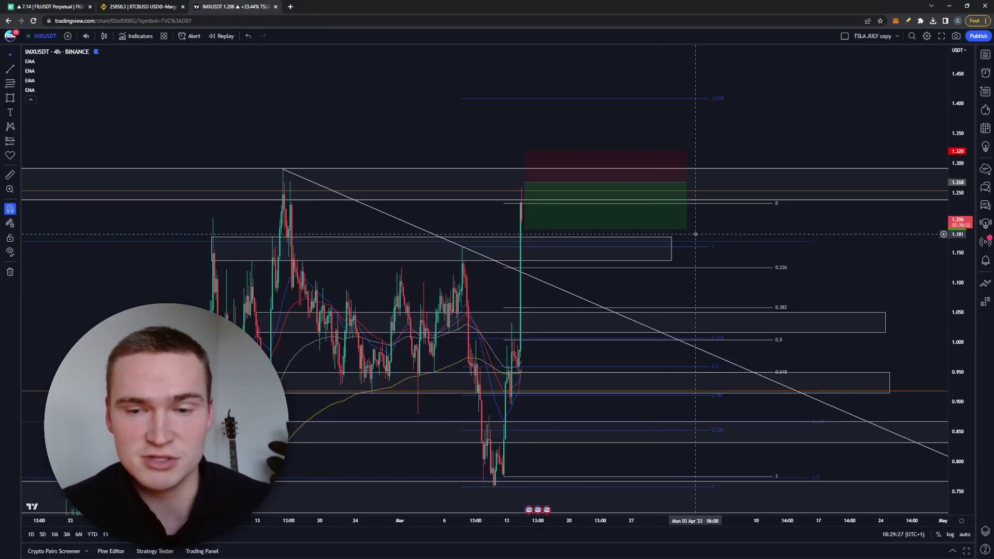
left_click(678, 231)
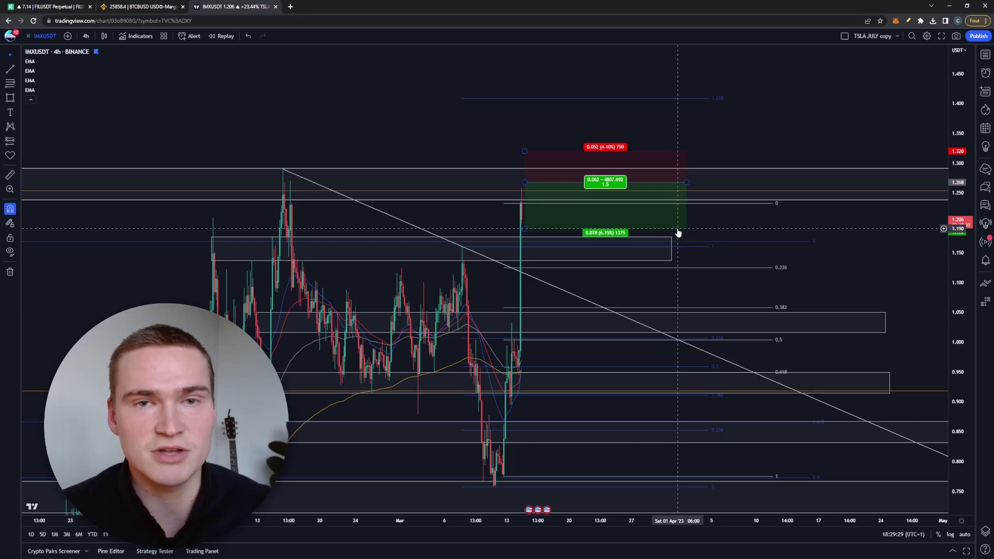
left_click(678, 232)
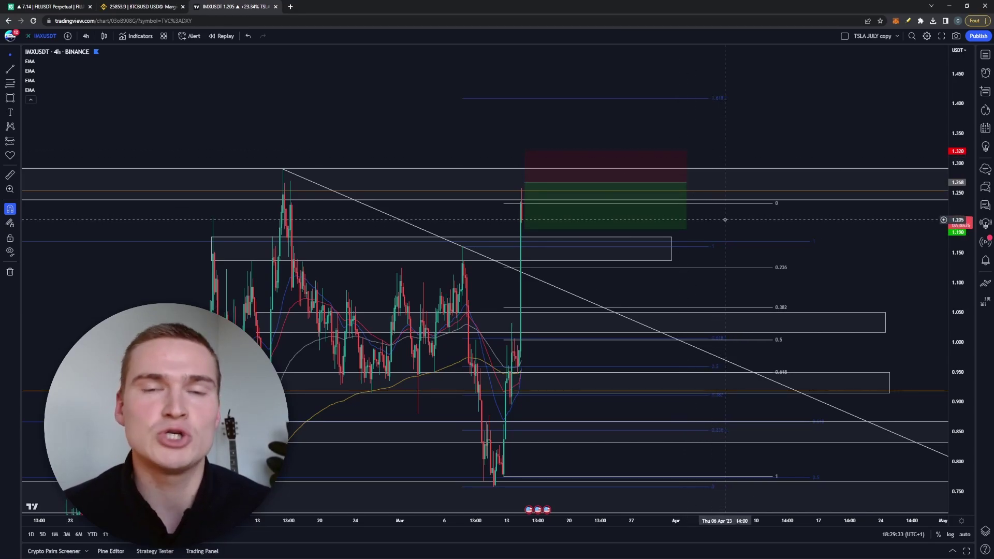
left_click_drag(772, 203, 777, 187)
key("ctrl+1")
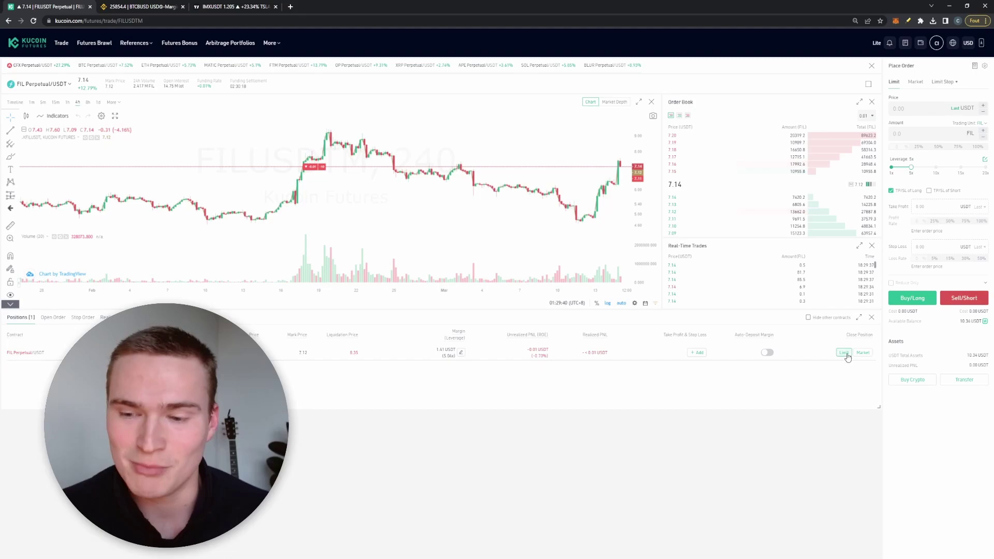
- Start a limit close on the FIL position with the amount set to 75% (0.7 FIL)
left_click(844, 352)
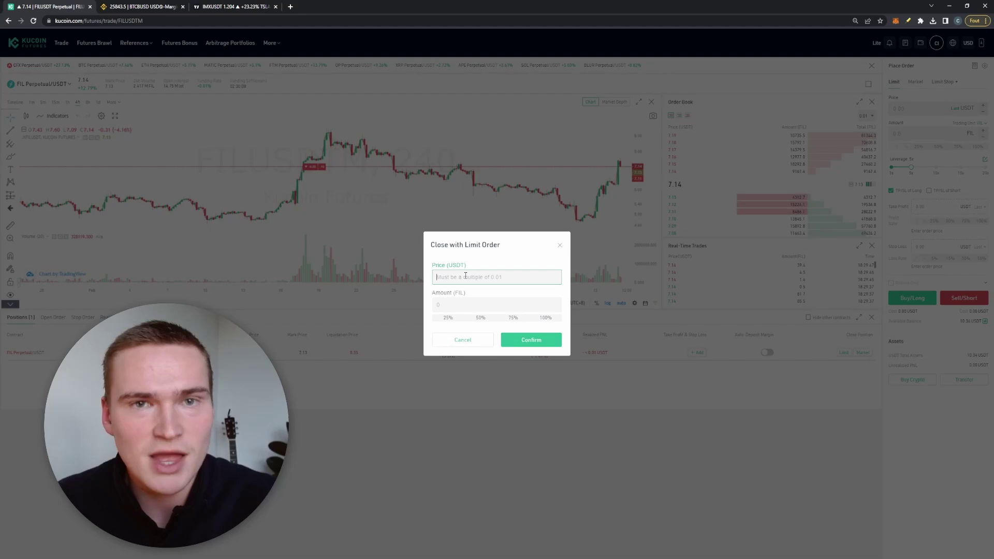
left_click(481, 318)
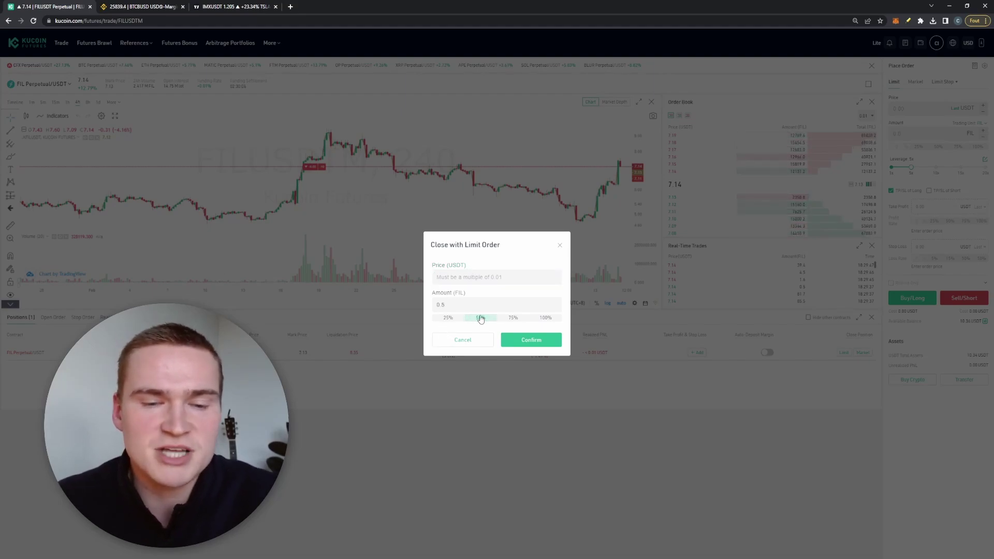
left_click(514, 320)
left_click(480, 320)
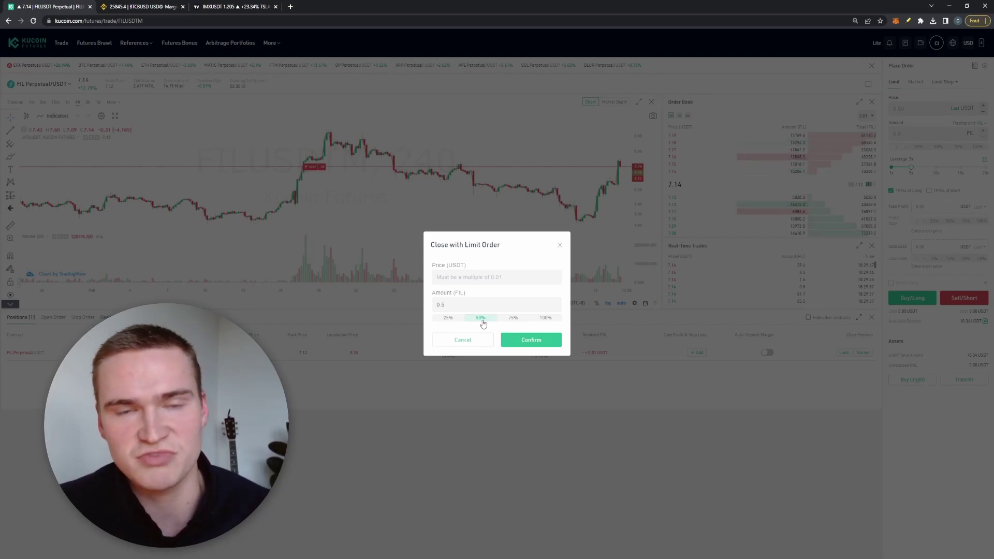
left_click(449, 320)
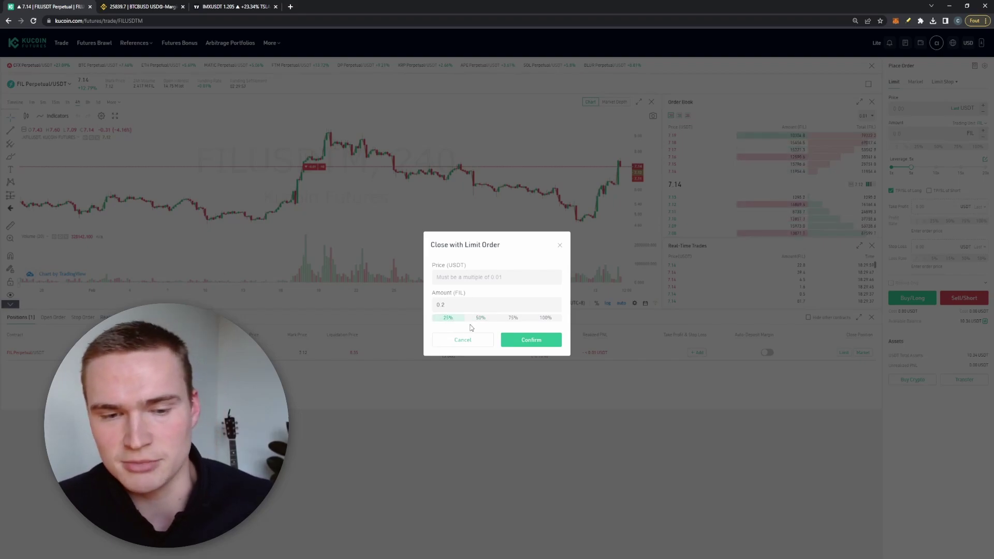
left_click(512, 318)
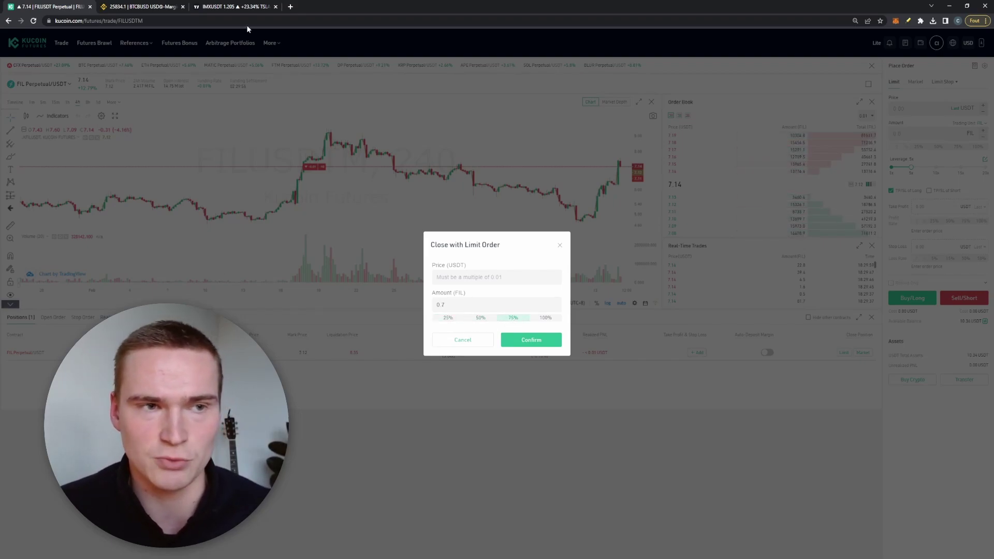
left_click(236, 6)
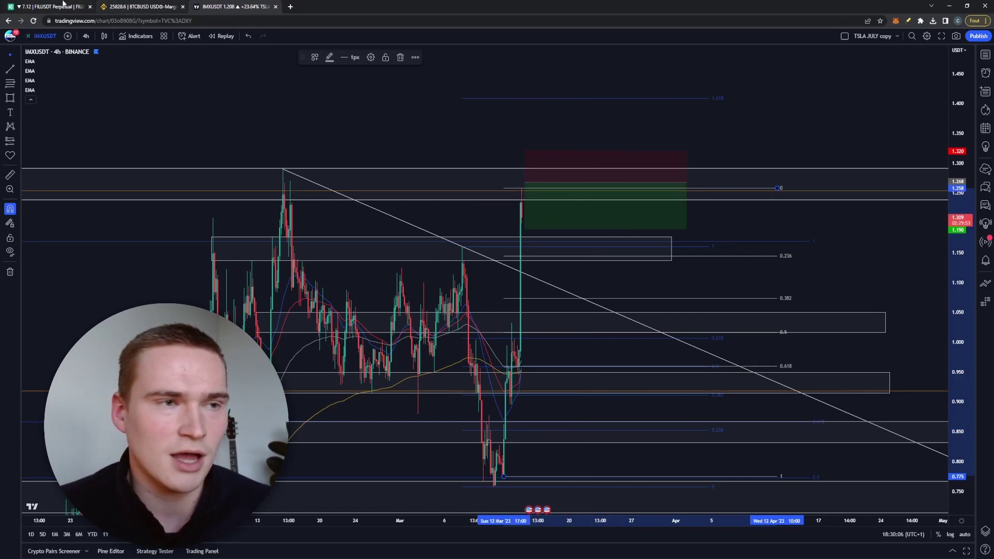
left_click(63, 5)
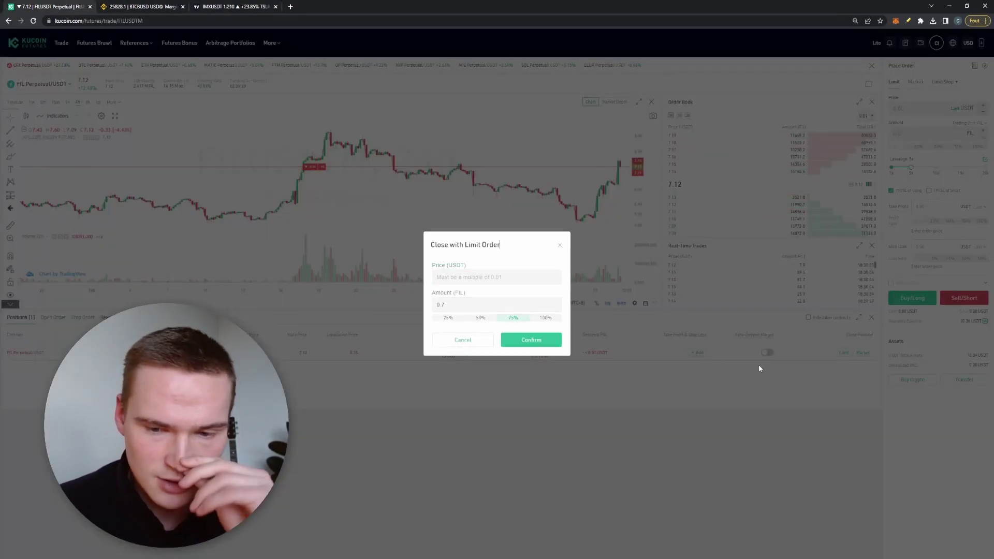
- Add a stop loss at 8 USDT to the FIL short position and confirm it
left_click(559, 245)
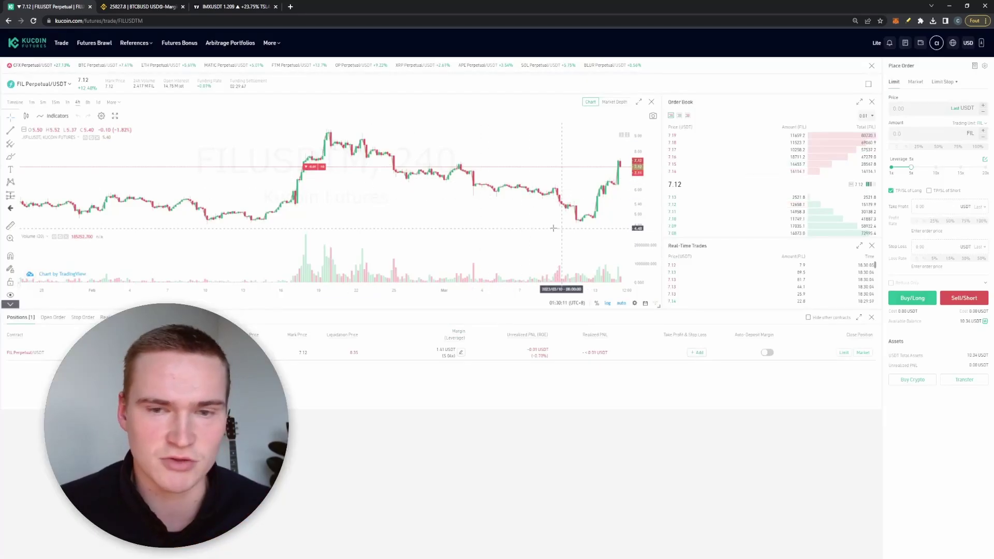
left_click(697, 353)
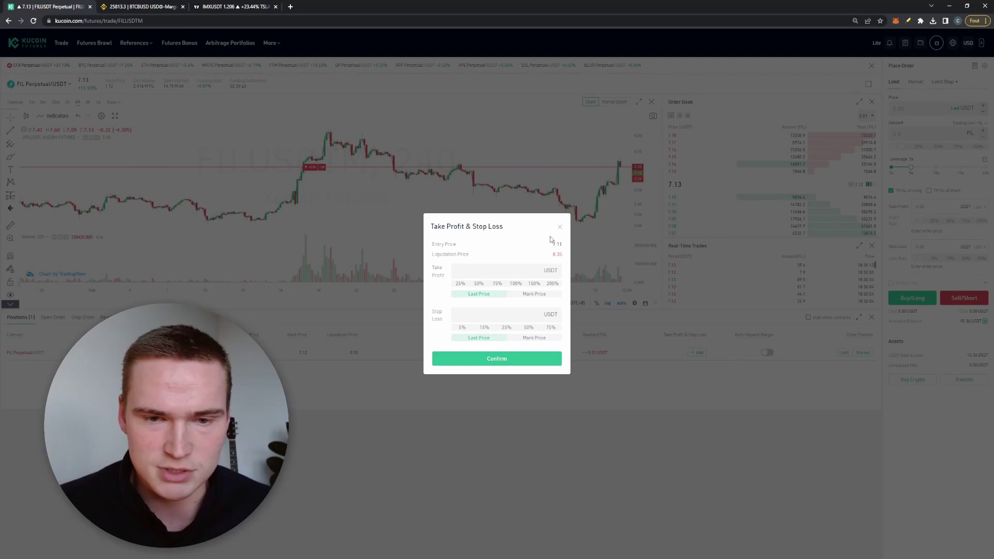
left_click(560, 227)
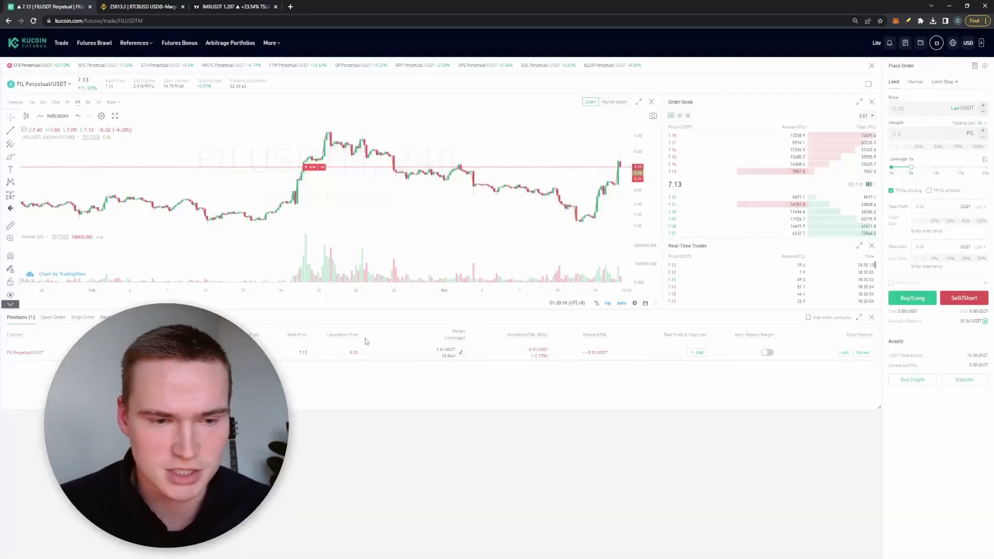
left_click(697, 353)
left_click(467, 316)
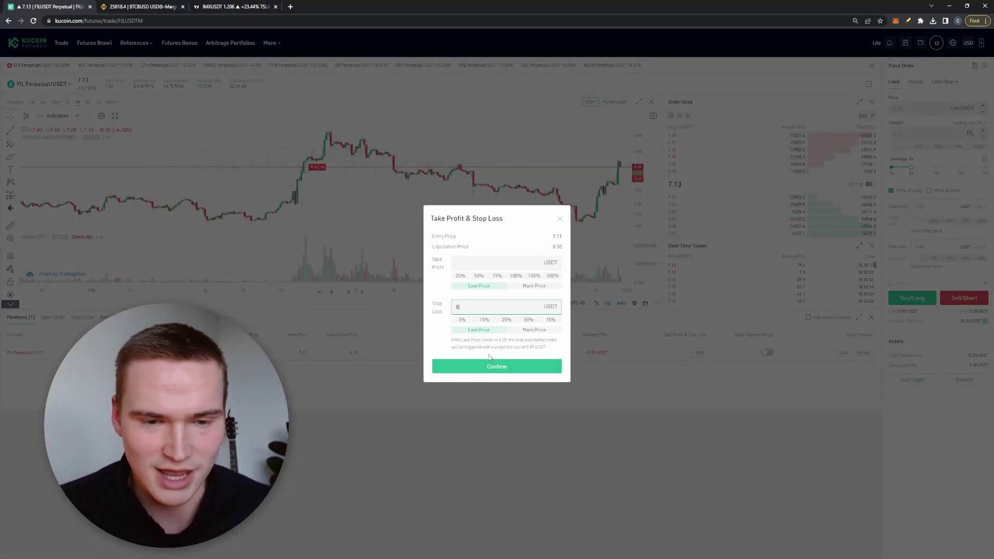
type("8")
left_click(489, 267)
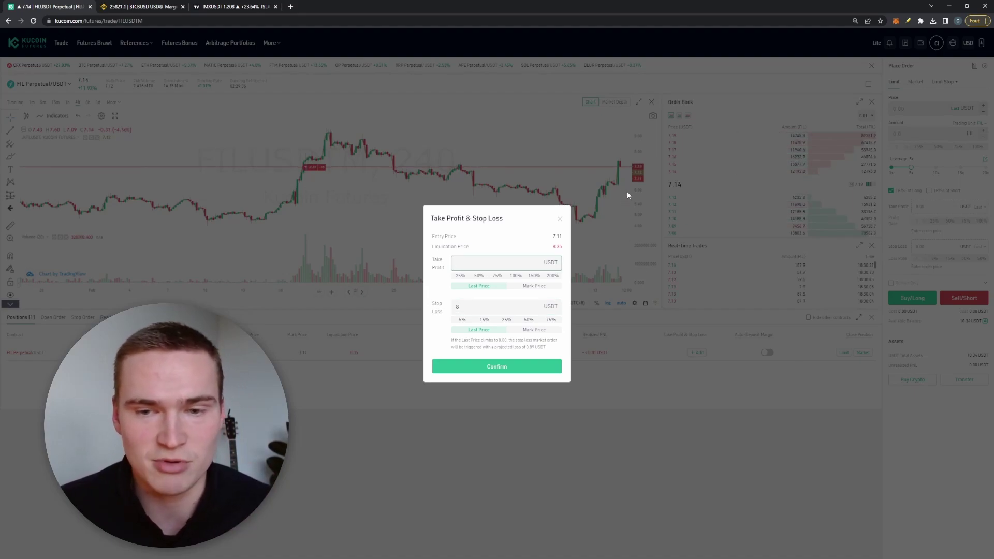
left_click(497, 376)
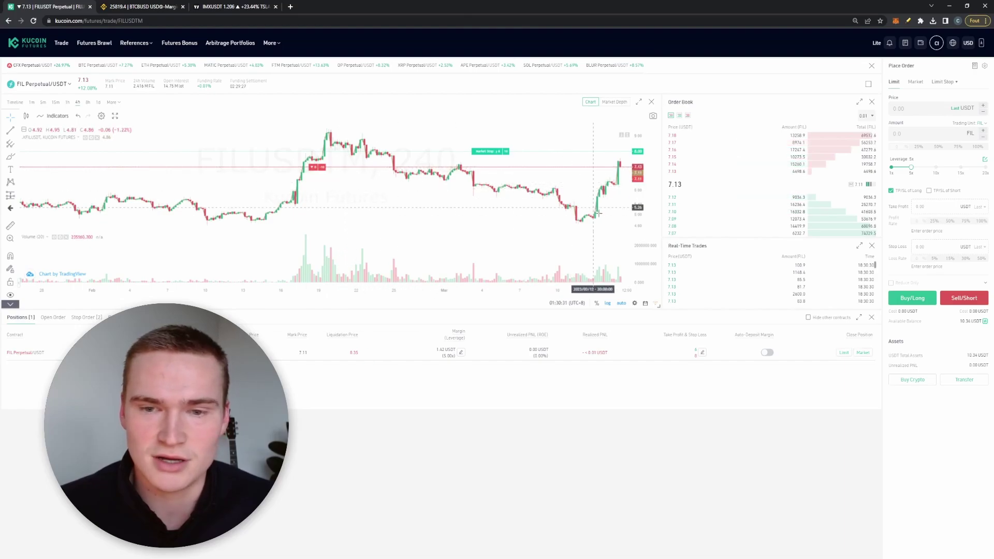
left_click_drag(619, 197, 637, 207)
left_click_drag(653, 242, 635, 236)
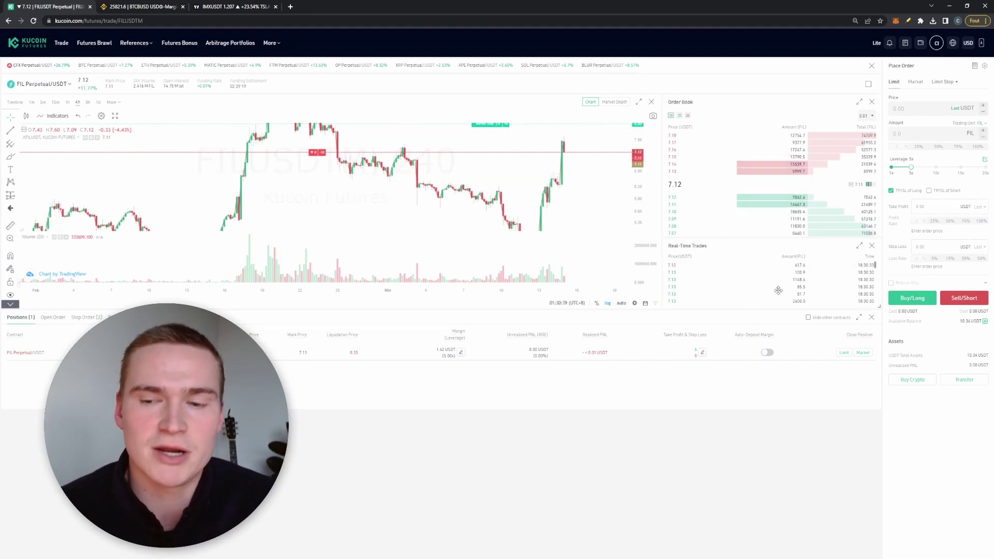
- Submit a limit close for 50% (0.5 FIL) of the FIL position at price 6.5
left_click(844, 353)
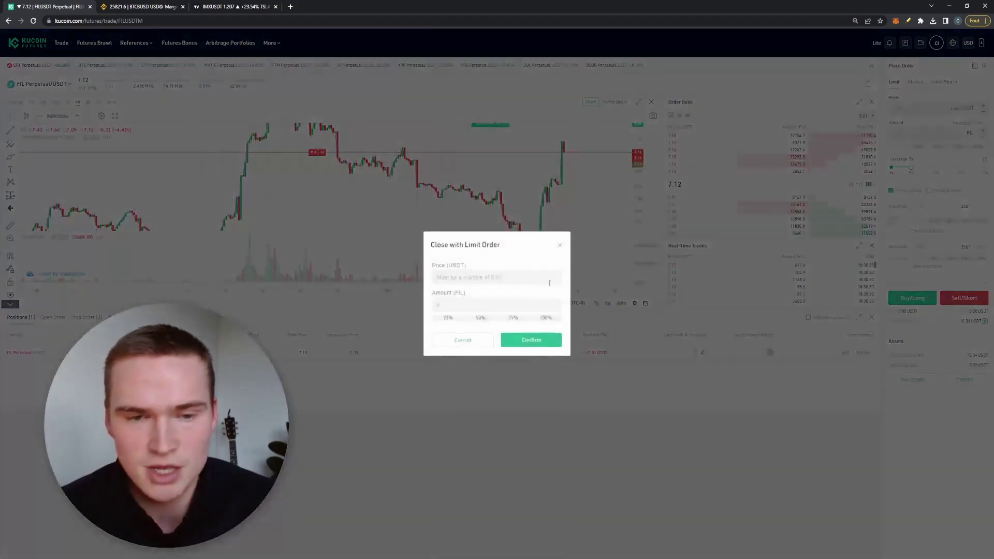
left_click(457, 278)
type("6.5")
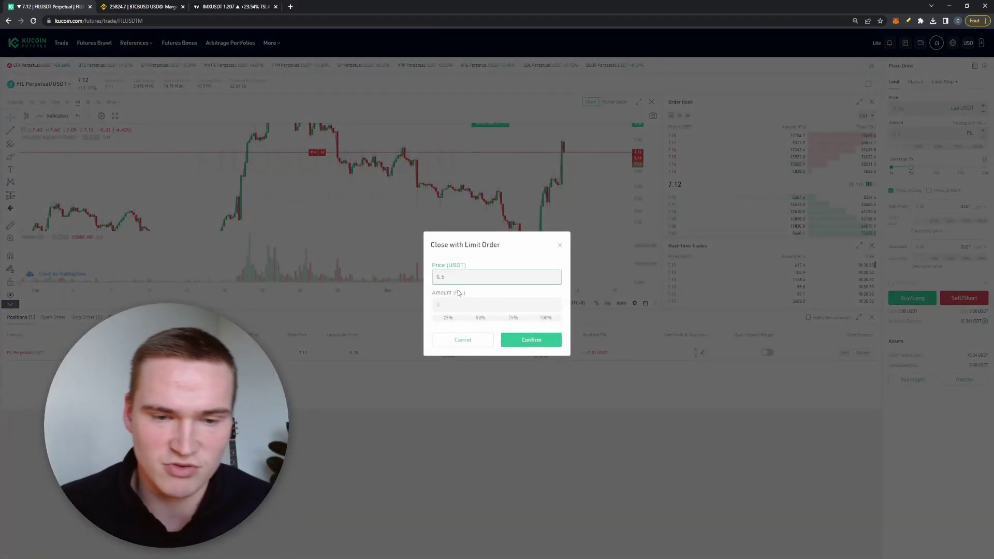
left_click(484, 319)
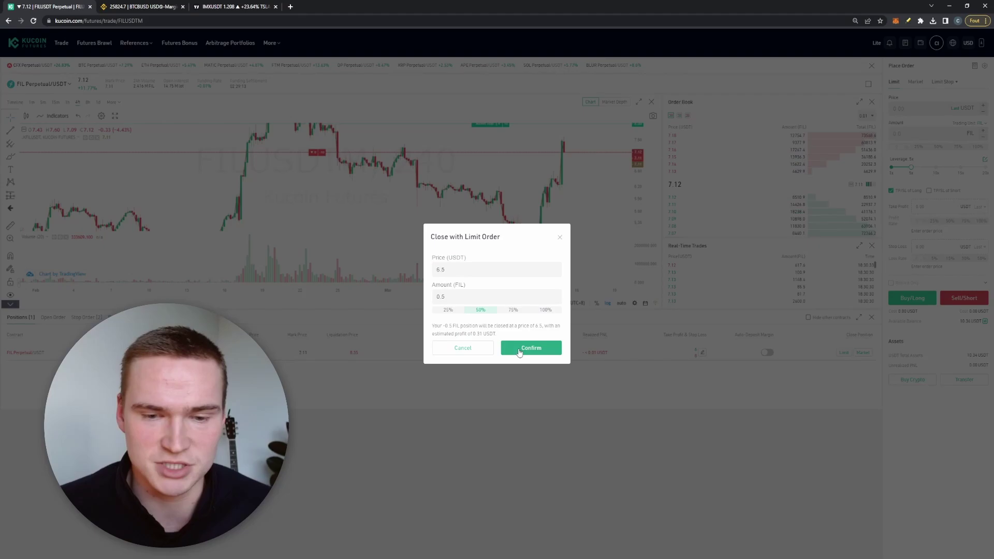
left_click(519, 349)
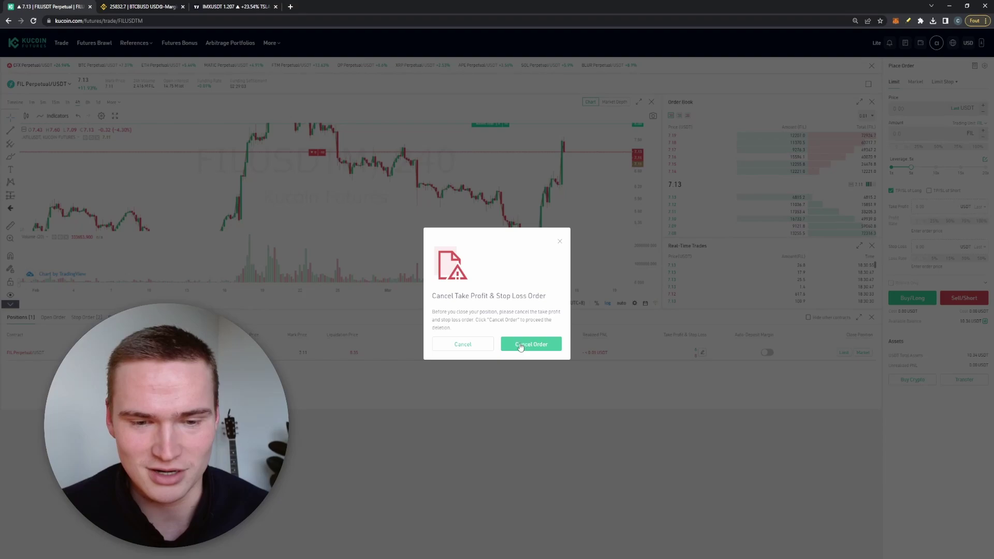
- Cancel the stop loss at 8 and place the 50% (0.5 FIL) limit close, checking Open Orders
left_click(478, 348)
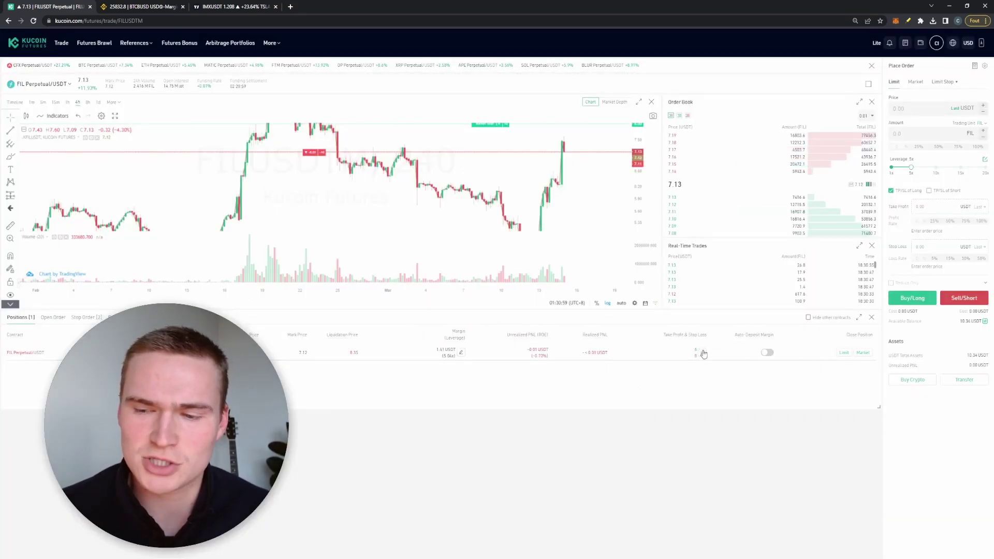
left_click(844, 353)
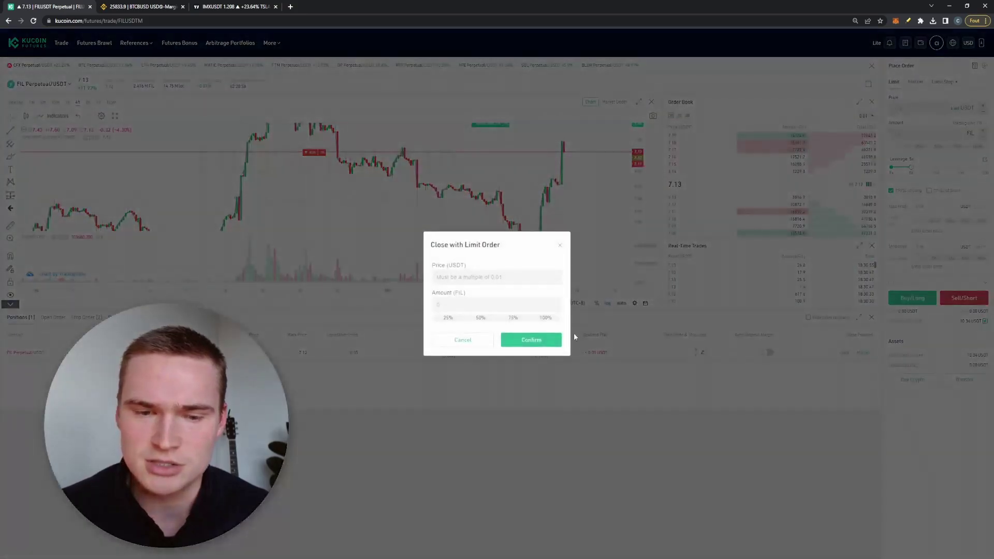
left_click(481, 318)
left_click(501, 278)
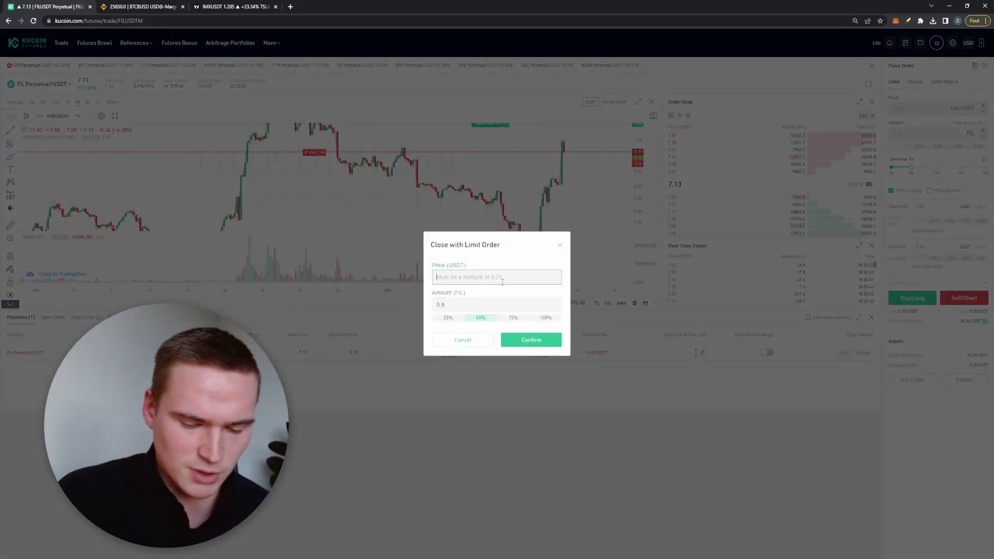
type("7.13")
left_click(532, 340)
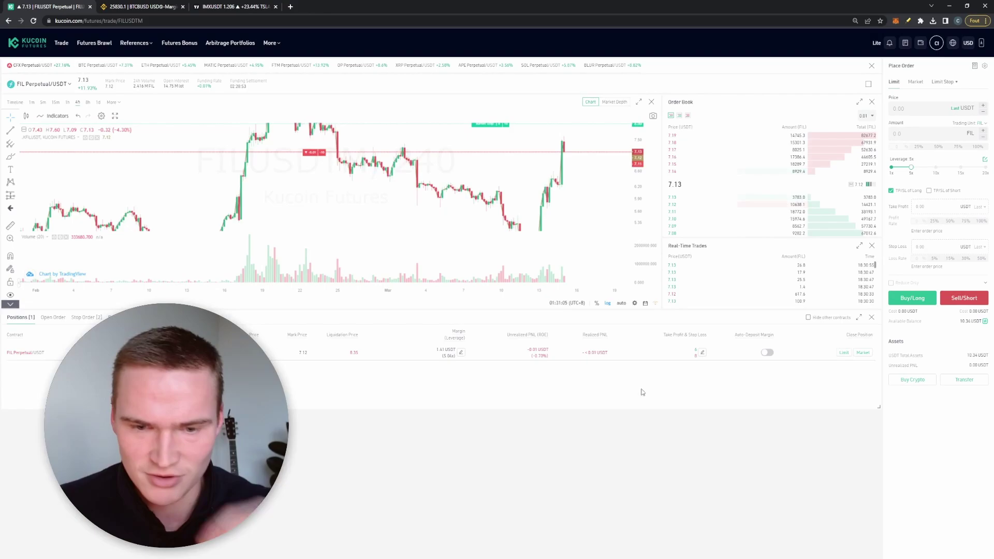
left_click(843, 352)
left_click(536, 346)
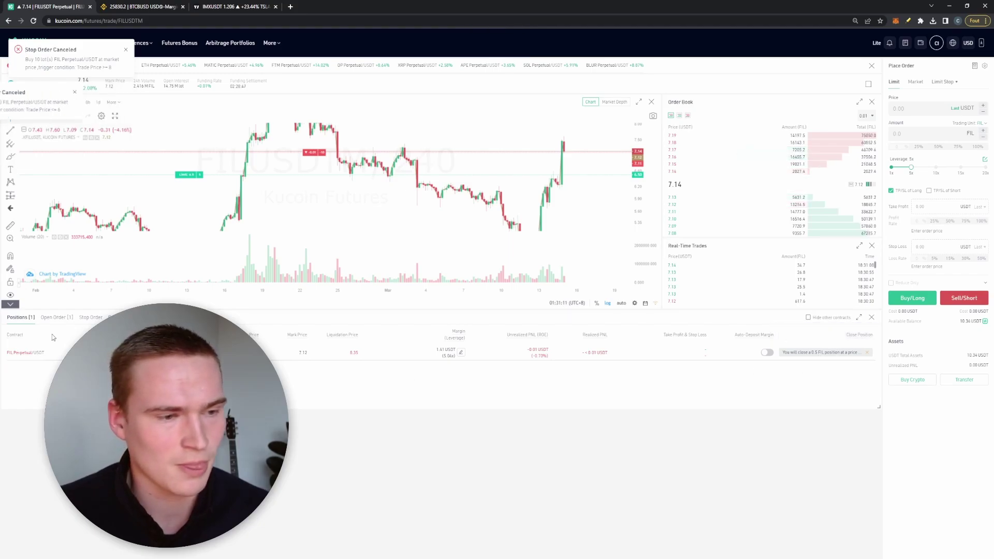
left_click(55, 318)
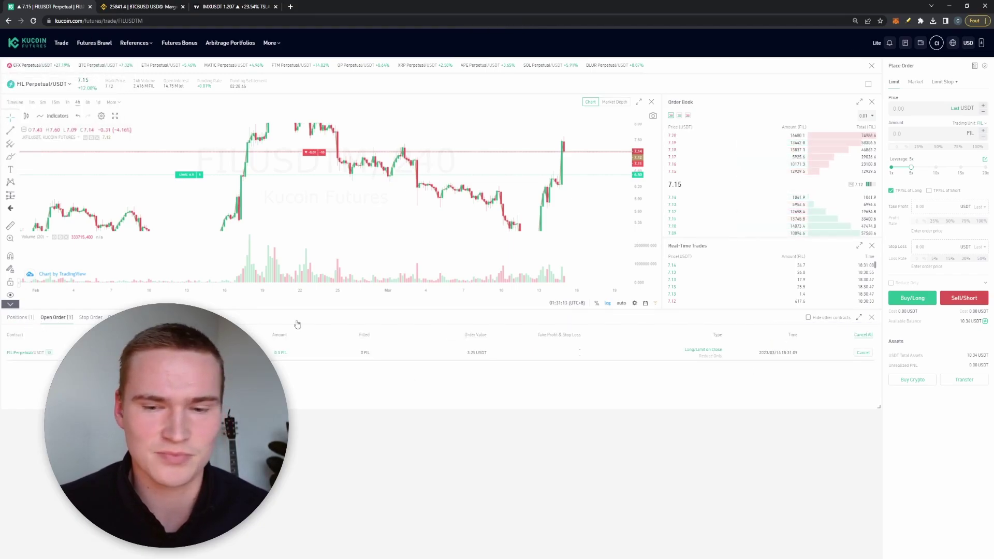
- Verify the 0.5 FIL pending close and no remaining stop orders across Positions, Stop Order and Open Order
left_click(30, 319)
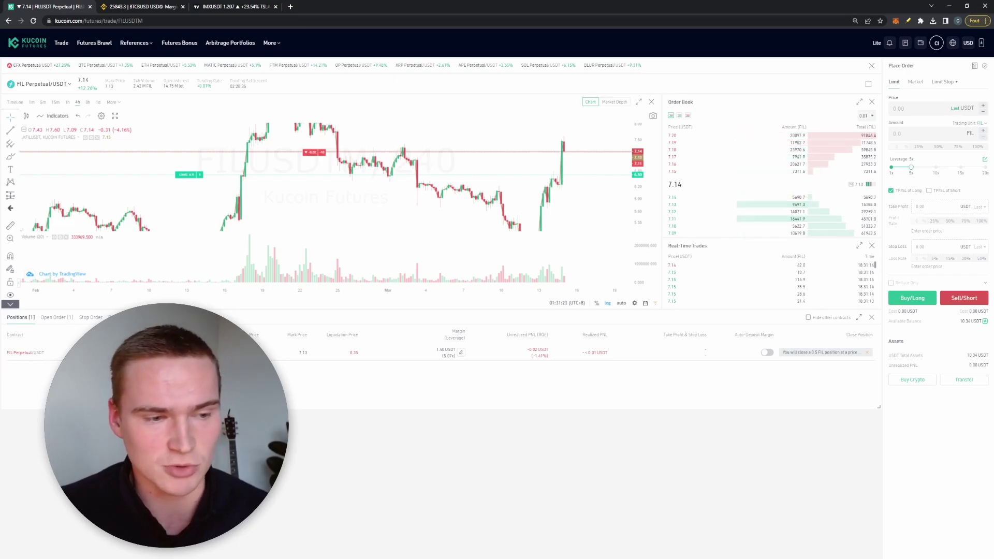
left_click(19, 317)
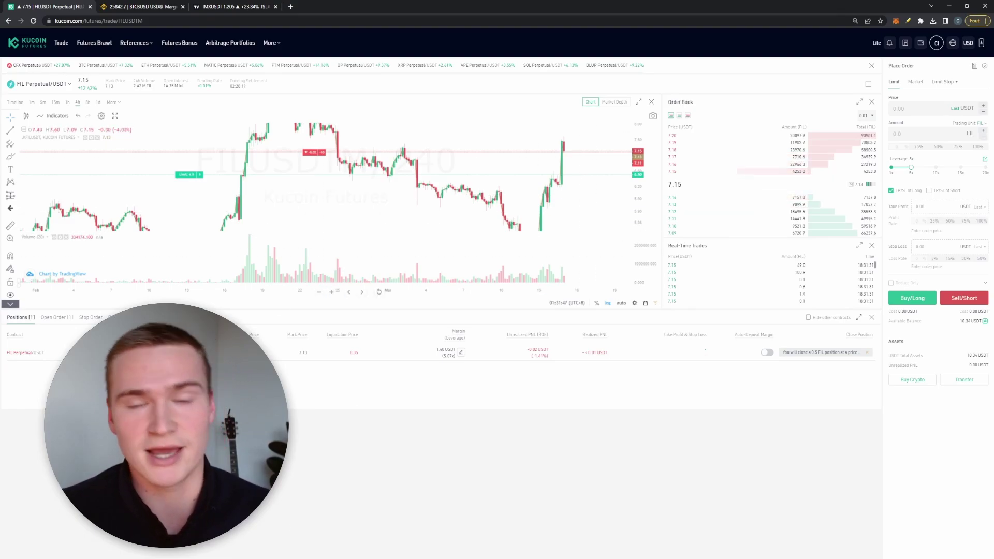
left_click(364, 440)
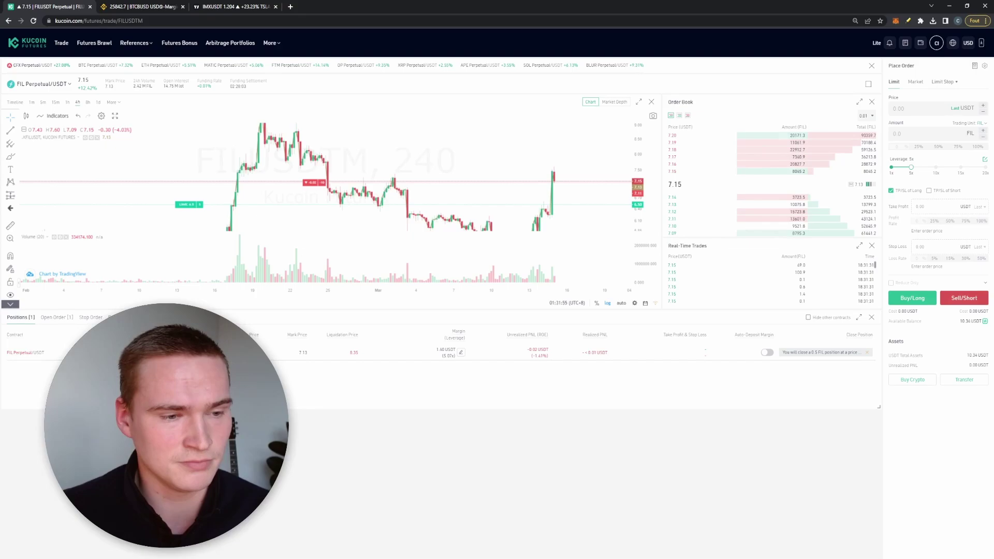
left_click(86, 320)
left_click(48, 325)
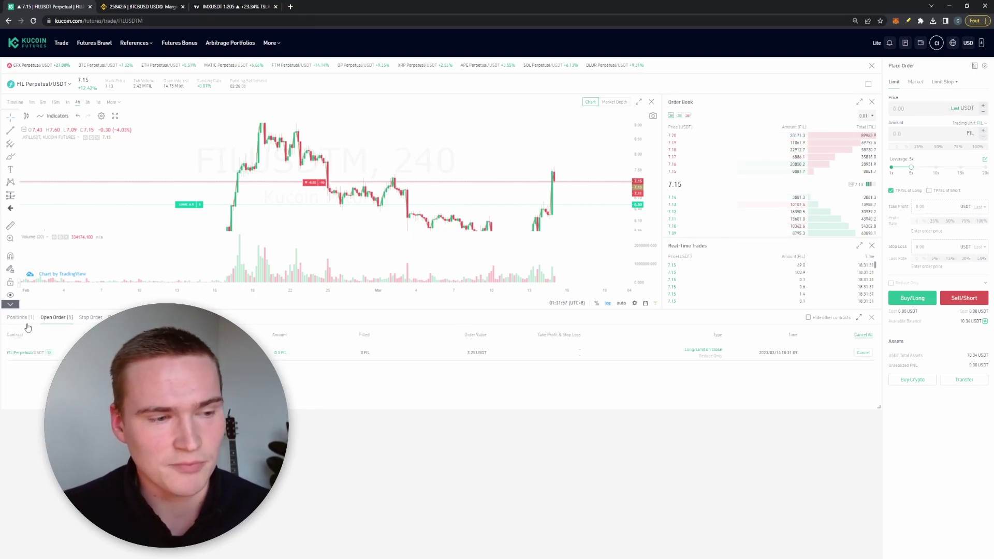
left_click(28, 322)
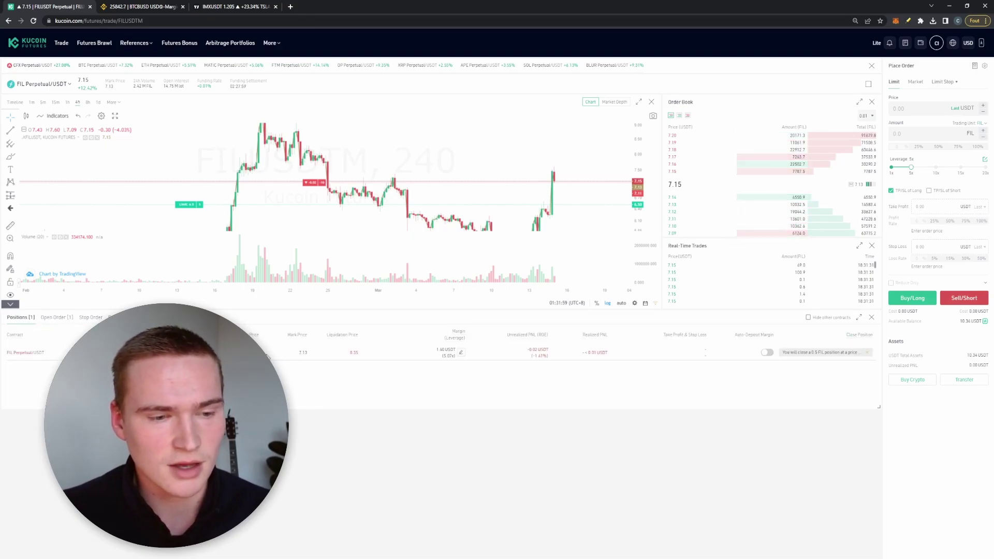